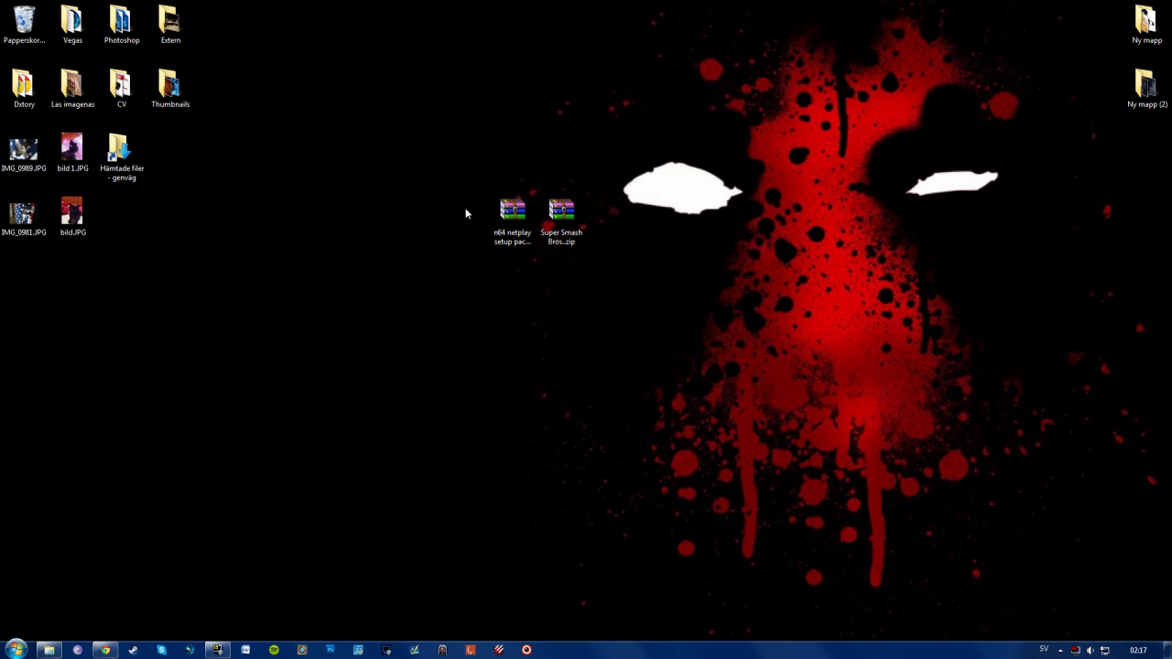
# Extract the n64 netplay setup package archive onto the desktop and open the extracted Project64k folder.
pyautogui.click(521, 215)
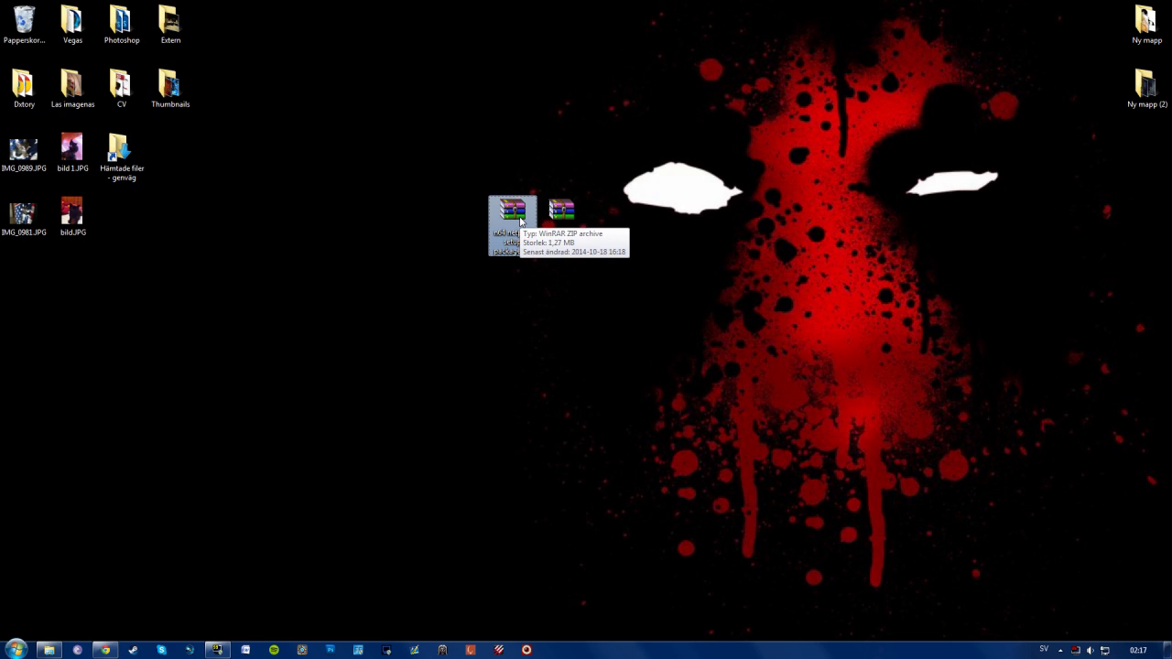
pyautogui.rightClick(520, 219)
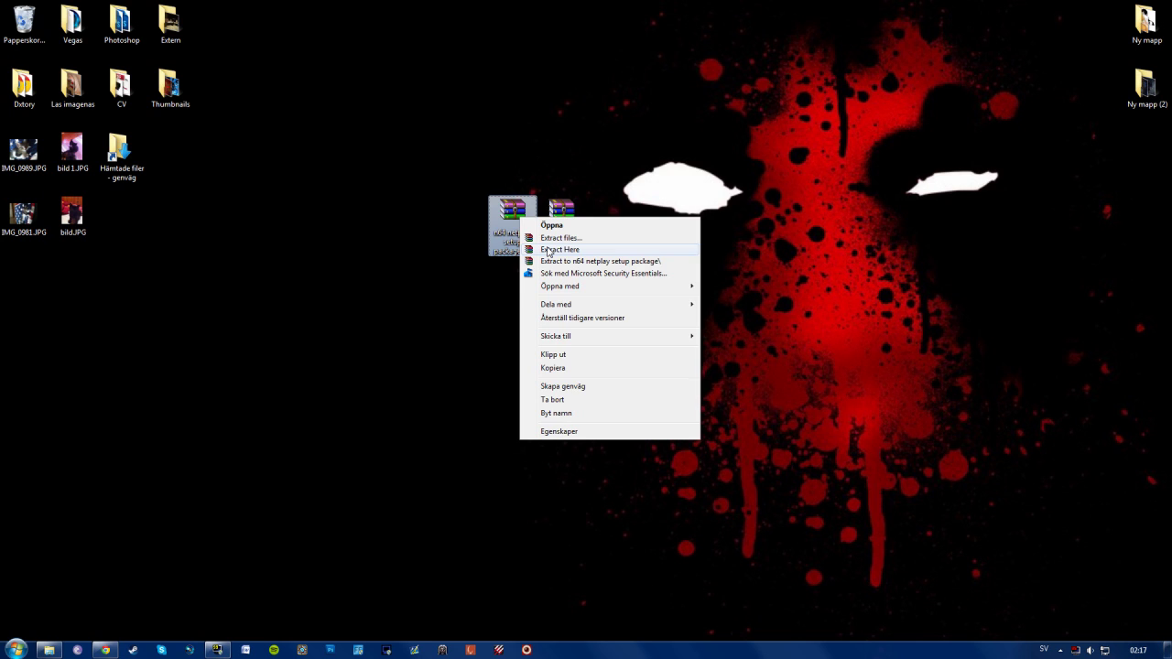
pyautogui.click(549, 250)
pyautogui.moveTo(26, 279); pyautogui.dragTo(502, 291)
pyautogui.doubleClick(502, 292)
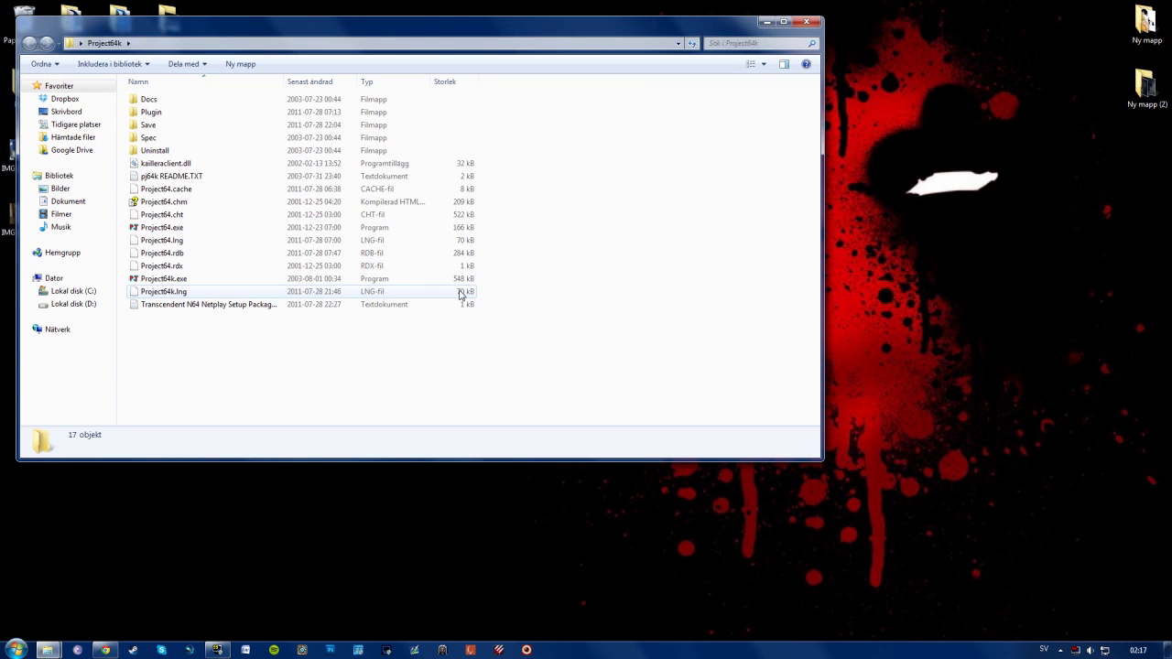
# Create a new folder named ROMS inside the Project64k folder.
pyautogui.click(241, 69)
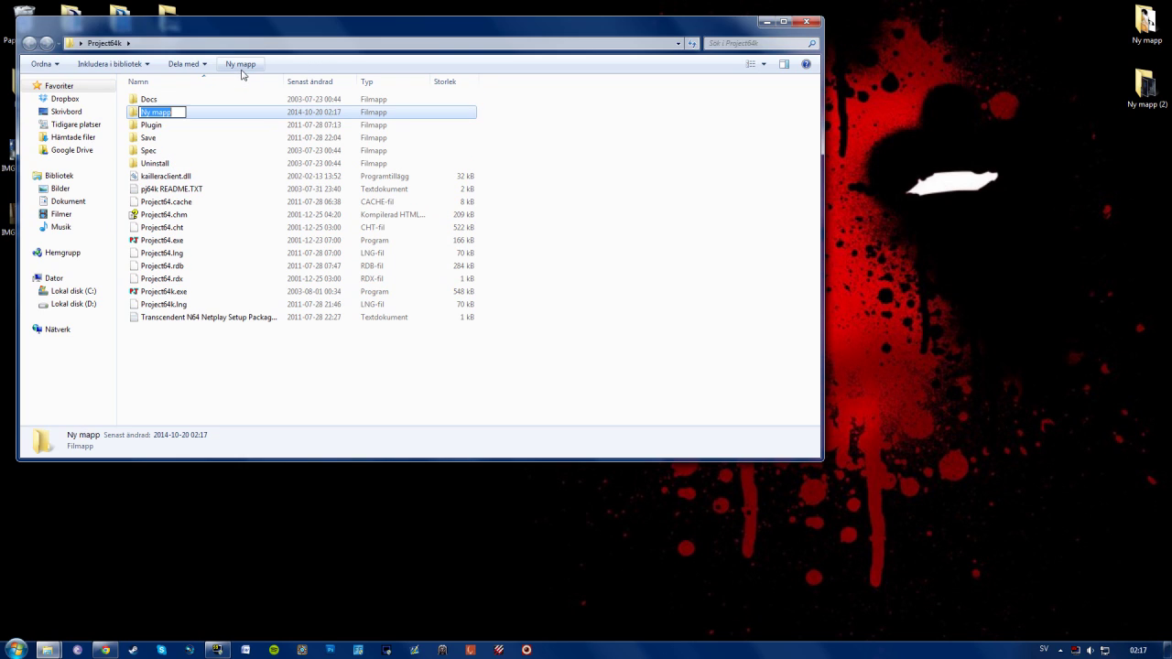
pyautogui.write('ROMS')
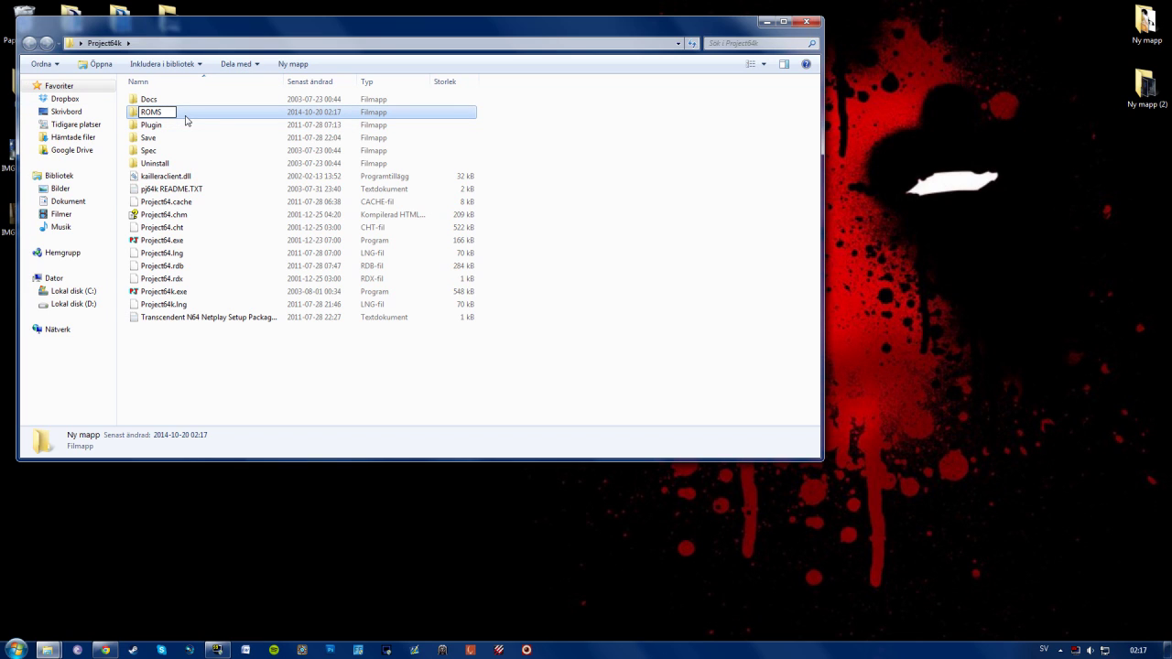
pyautogui.press('Return')
# Dock the Project64k window to one half of the screen and move the Super Smash Bros. zip from the desktop into ROMS.
pyautogui.press('super+Left')
pyautogui.click(609, 220)
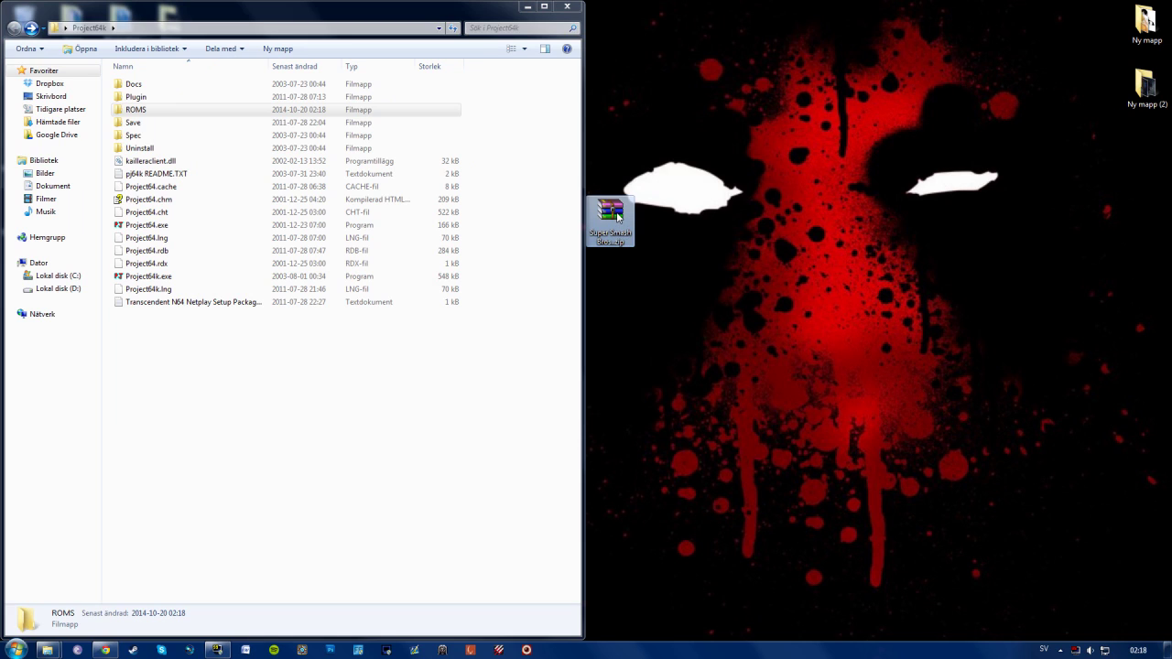
pyautogui.moveTo(617, 216); pyautogui.dragTo(142, 112)
# Open the ROMS folder and extract the Super Smash Bros. archive directly into it.
pyautogui.doubleClick(141, 111)
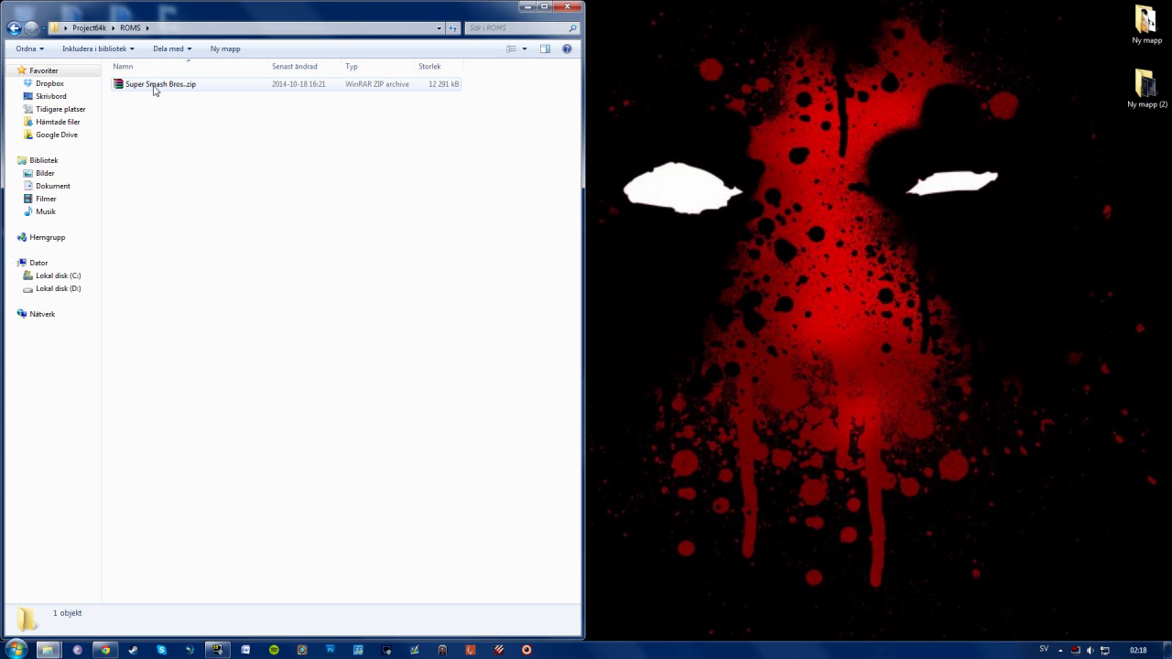
pyautogui.rightClick(152, 88)
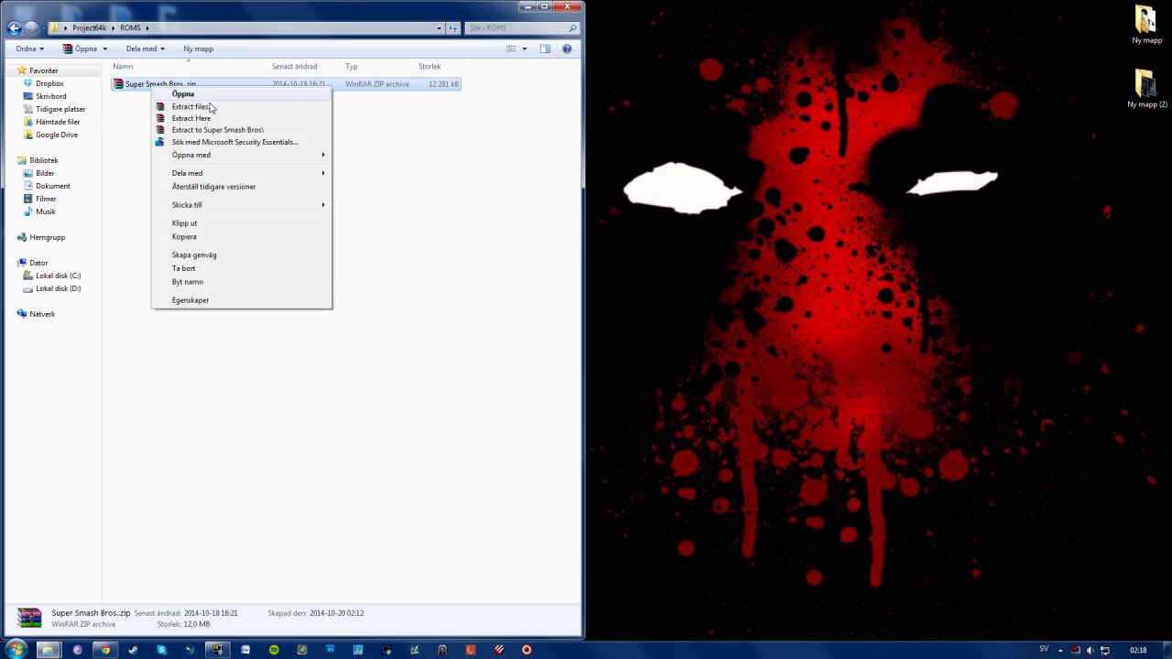
pyautogui.click(203, 119)
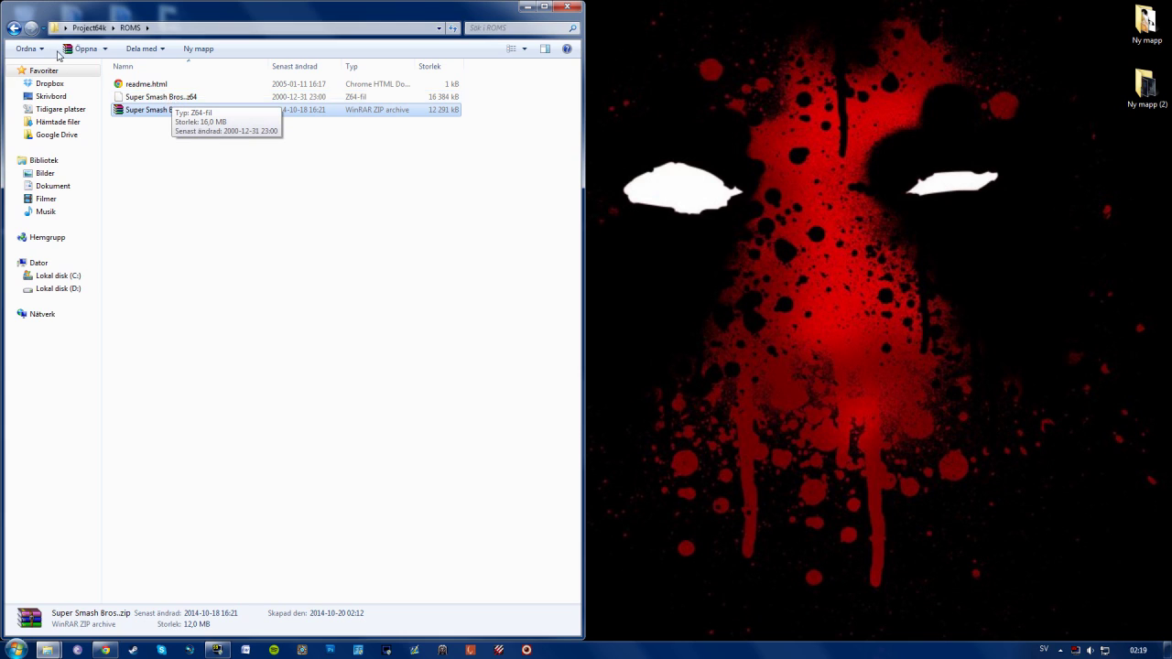
# Return to the Project64k folder, maximize its window and launch Project64.exe.
pyautogui.click(13, 27)
pyautogui.click(556, 6)
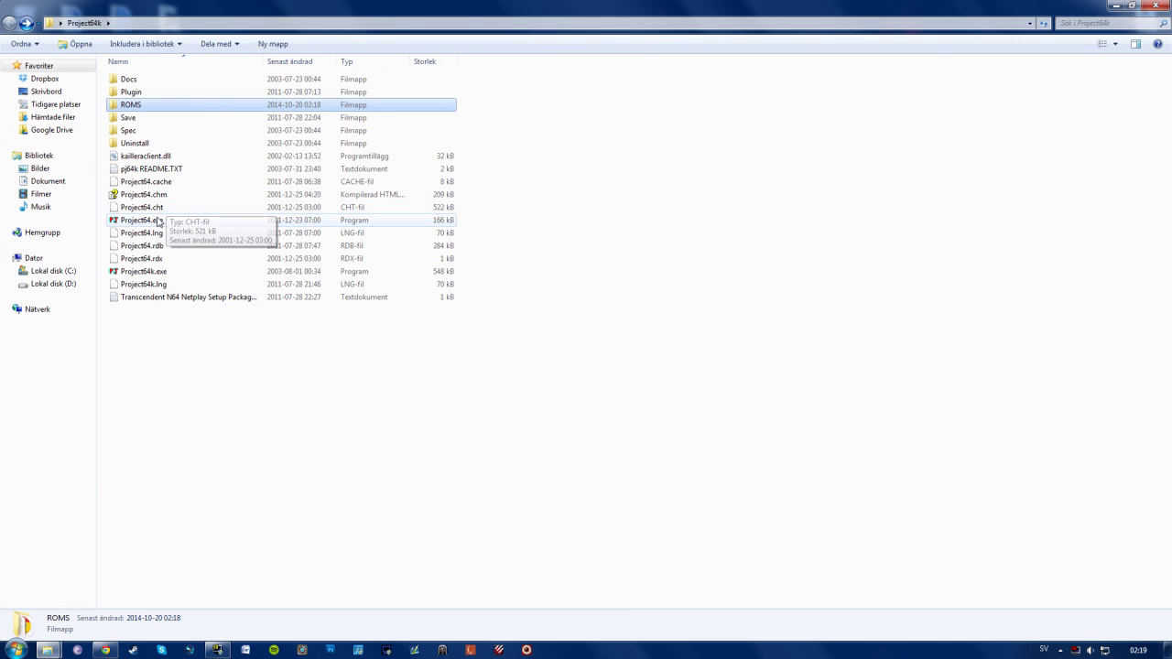
pyautogui.doubleClick(157, 221)
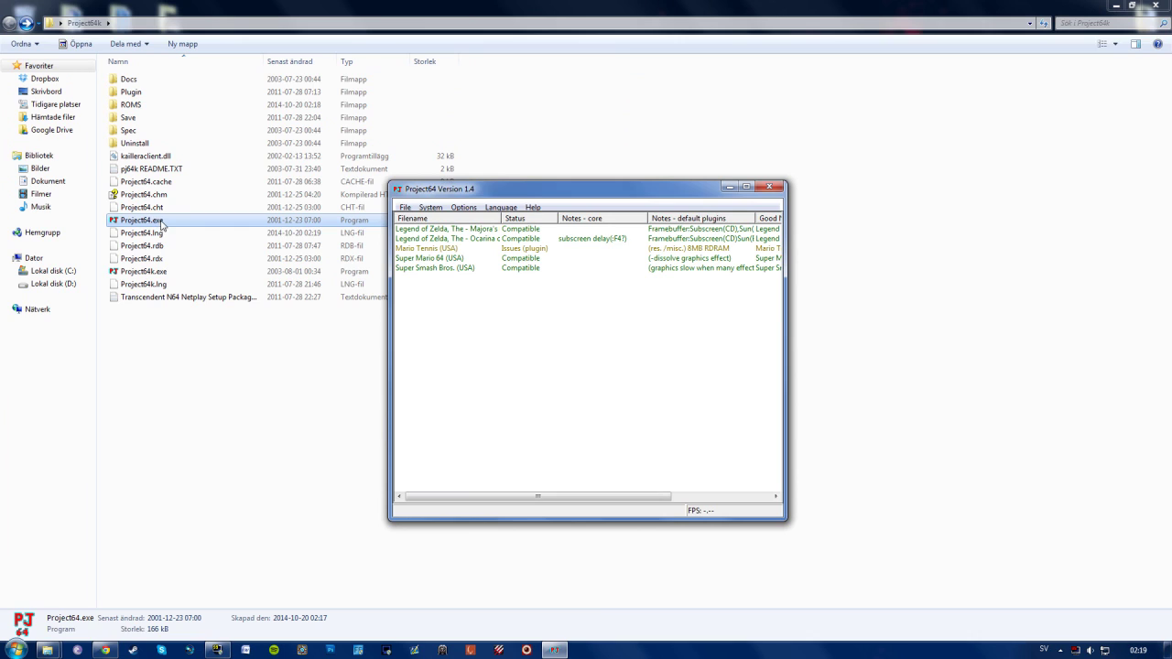
# Set the ROM folder in Project64 to the ROMS folder inside Project64k and close the emulator.
pyautogui.click(405, 208)
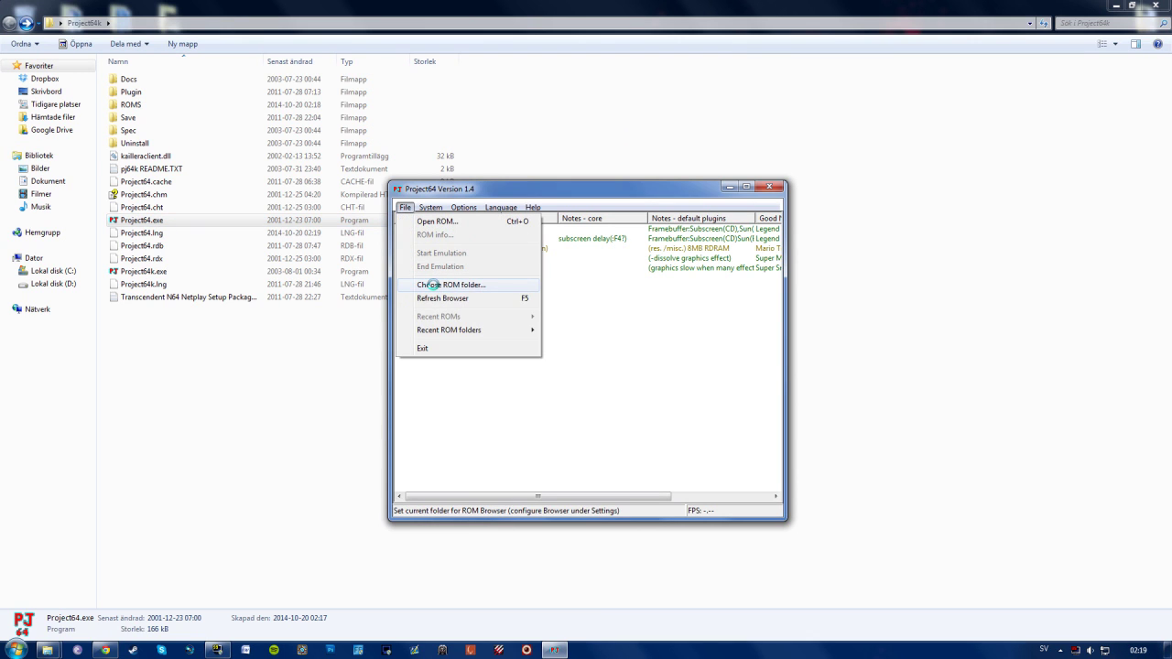
pyautogui.click(431, 285)
pyautogui.scroll(-5, 550, 341)
pyautogui.click(539, 356)
pyautogui.doubleClick(540, 356)
pyautogui.click(603, 405)
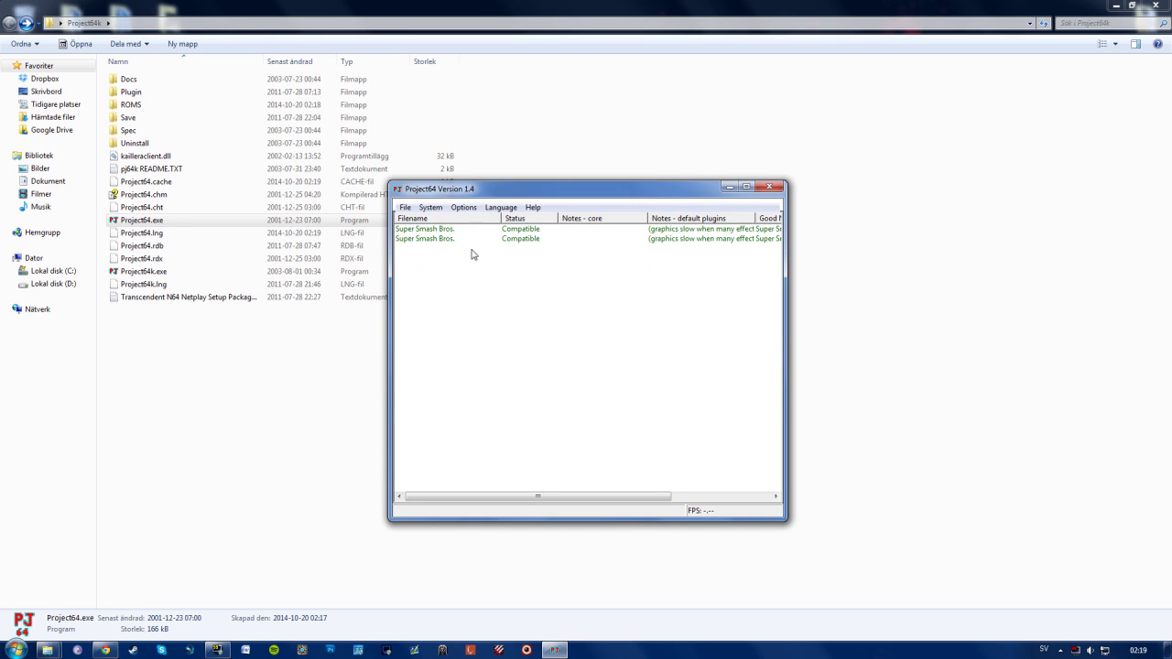
pyautogui.click(774, 189)
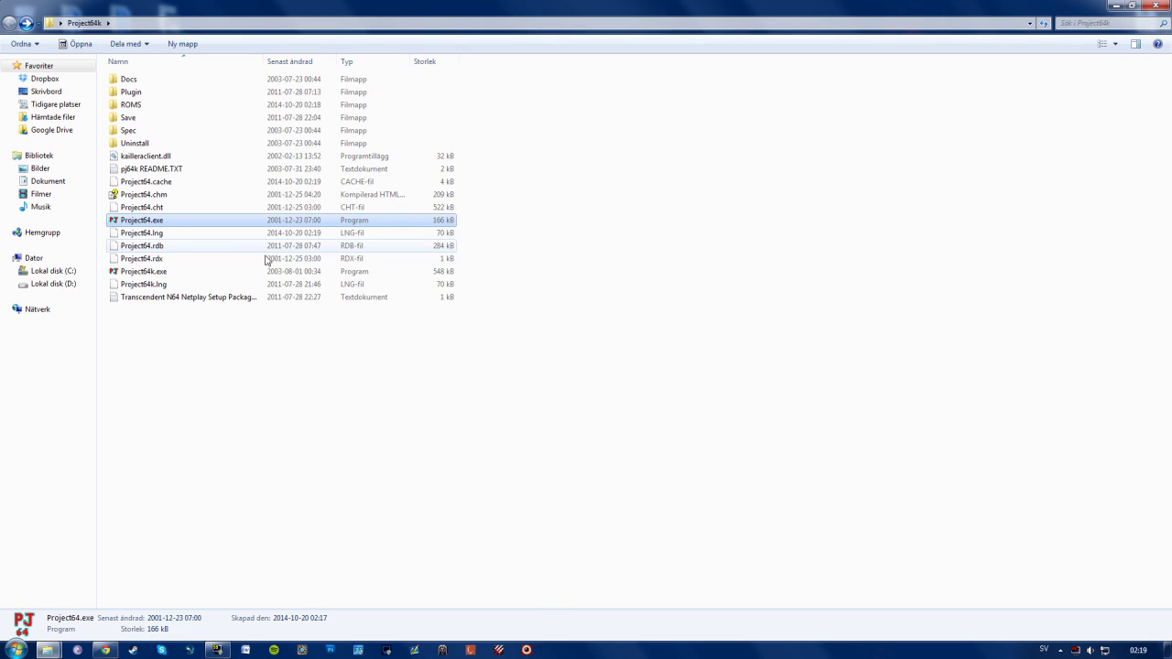
# Launch Project64k.exe and choose the ROMS folder inside Project64k as its Rom directory.
pyautogui.click(179, 274)
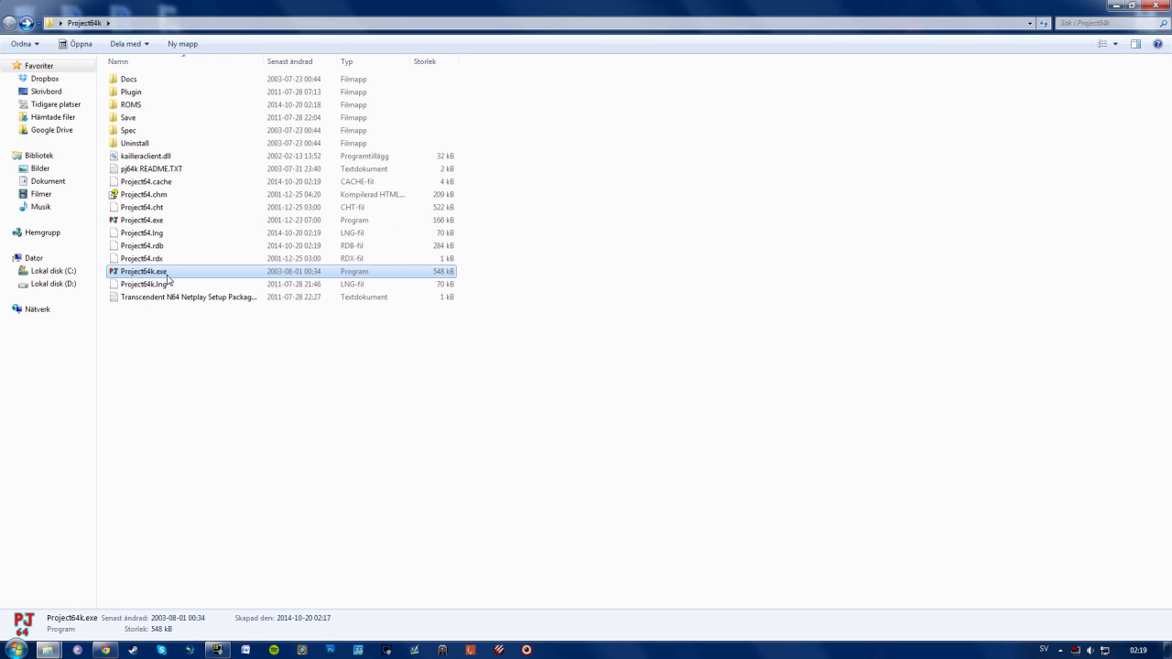
pyautogui.doubleClick(168, 273)
pyautogui.click(364, 181)
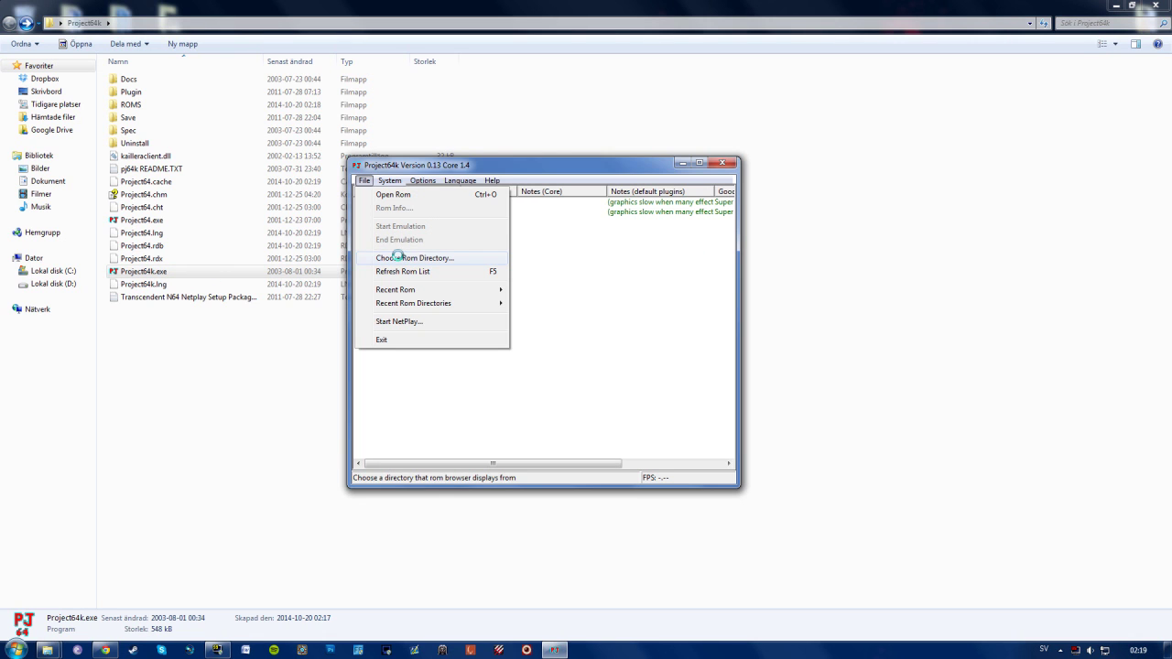
pyautogui.click(397, 259)
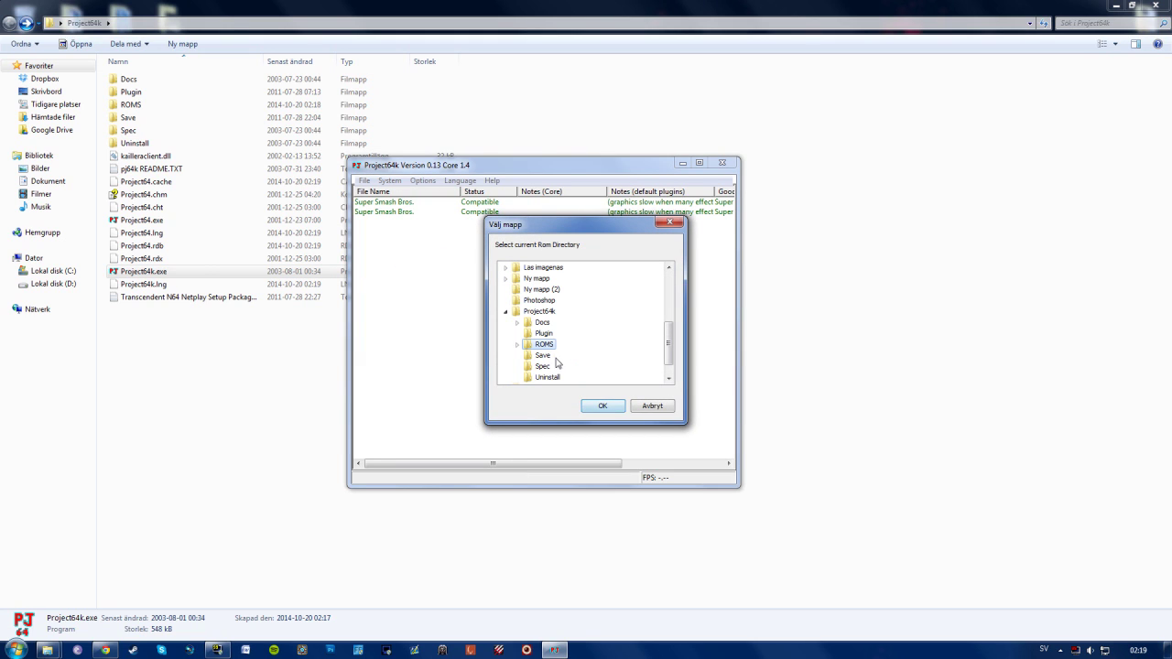
pyautogui.click(600, 406)
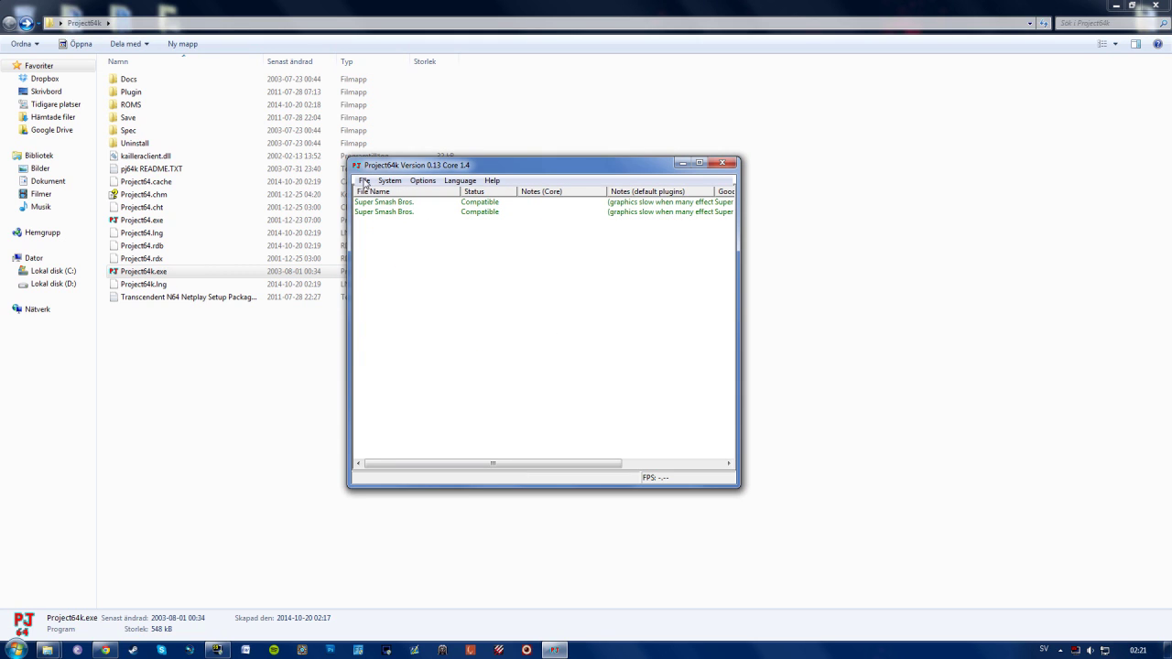
# Start NetPlay and connect to the Pancadaria server in the Kaillera client.
pyautogui.click(363, 181)
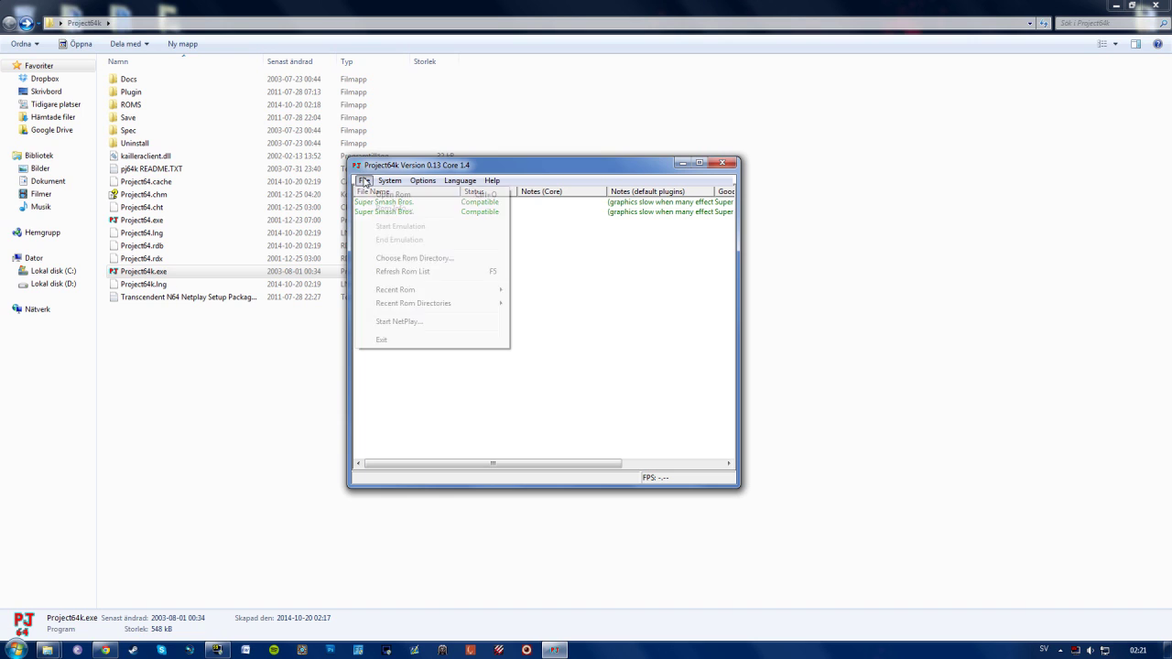
pyautogui.click(406, 322)
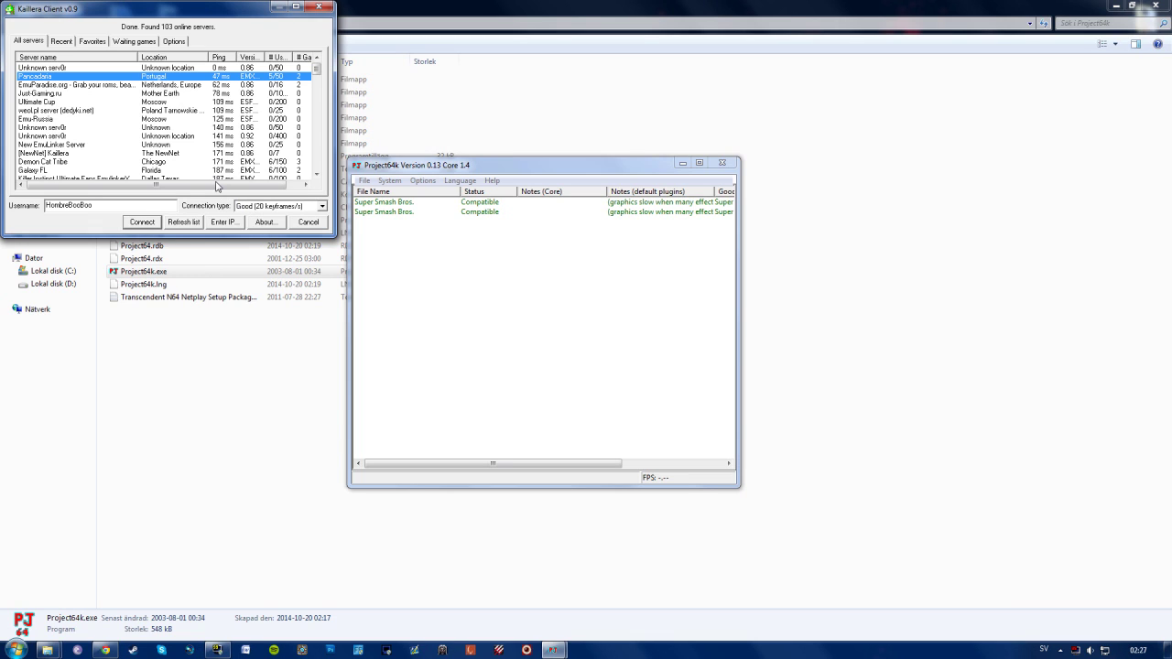
pyautogui.doubleClick(58, 77)
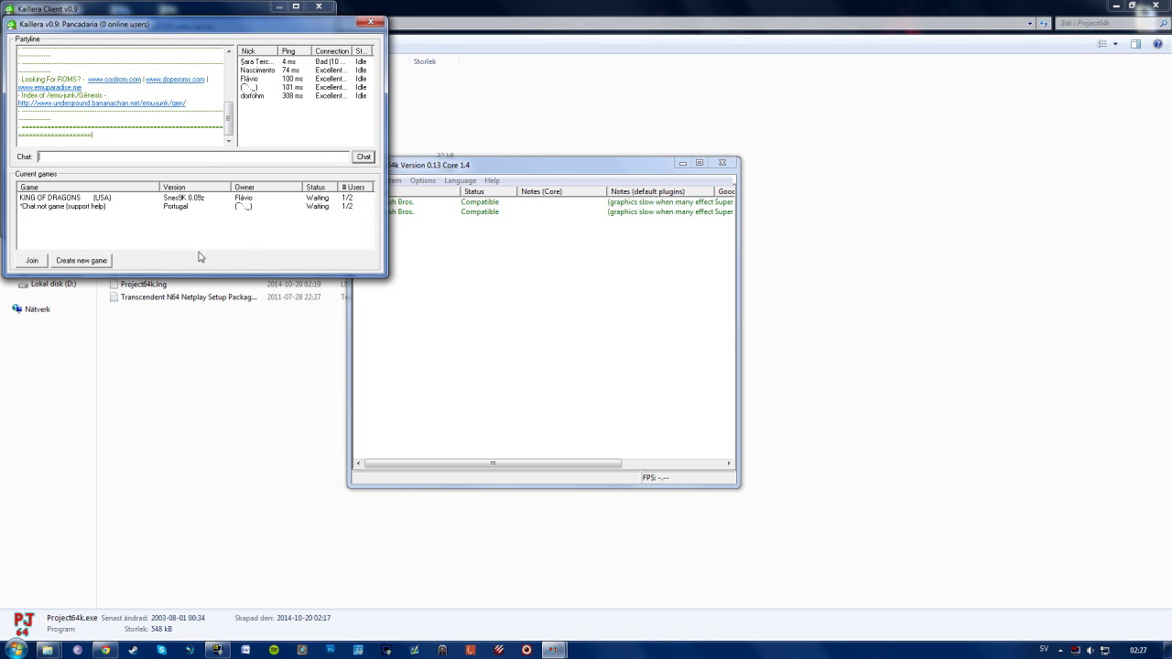
# Create and start a netplay game of Super Smash Bros. (U) [!], and close the Kaillera windows when done.
pyautogui.click(60, 199)
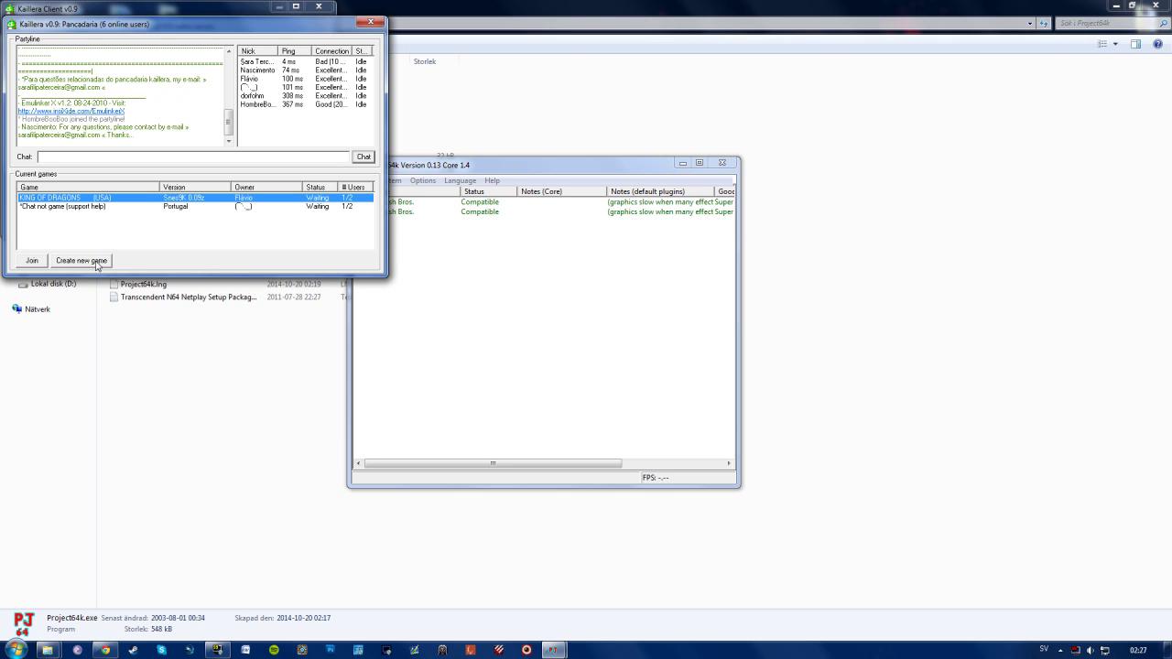
pyautogui.click(97, 263)
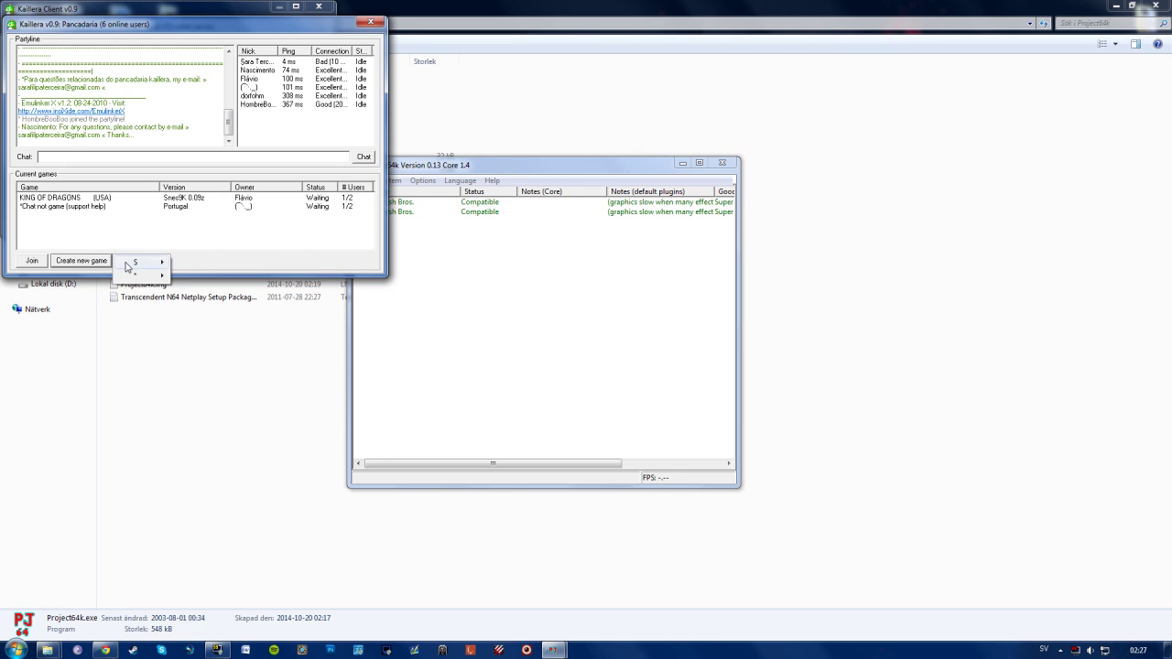
pyautogui.moveTo(137, 262)
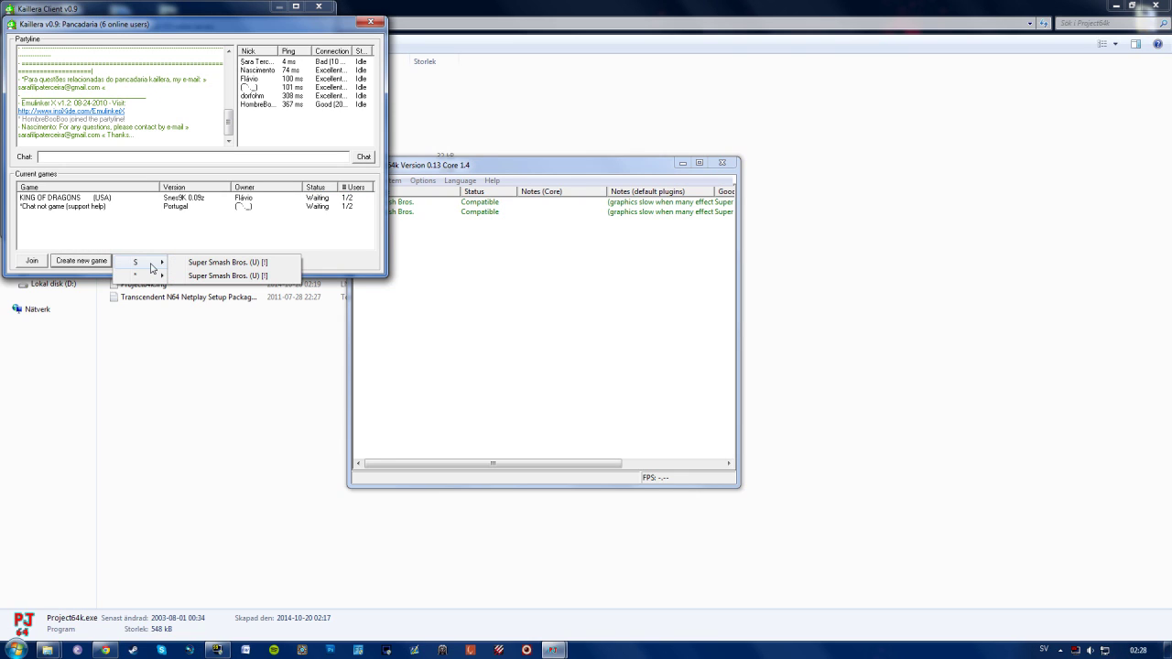
pyautogui.click(235, 266)
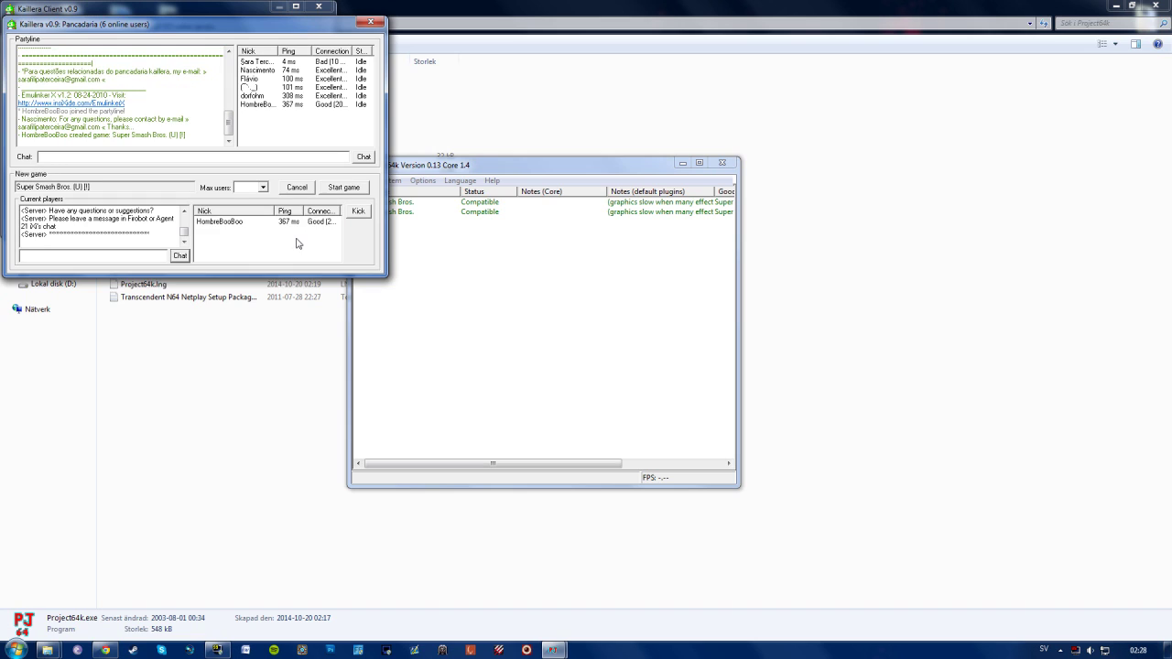
pyautogui.click(334, 192)
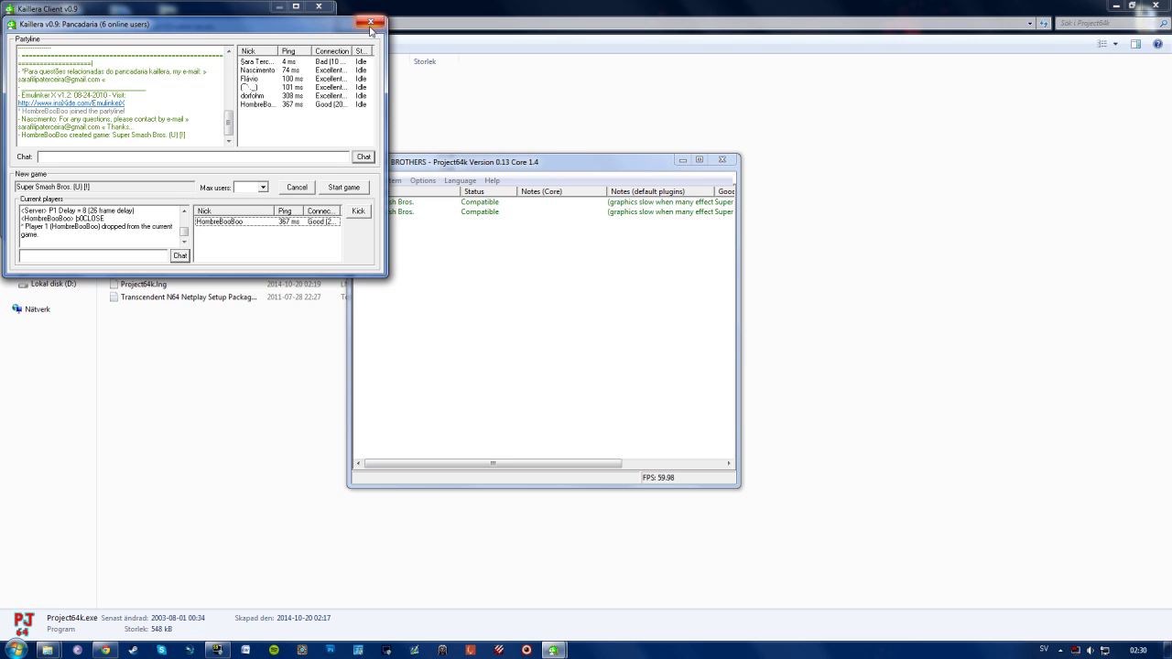
pyautogui.click(371, 21)
pyautogui.click(319, 7)
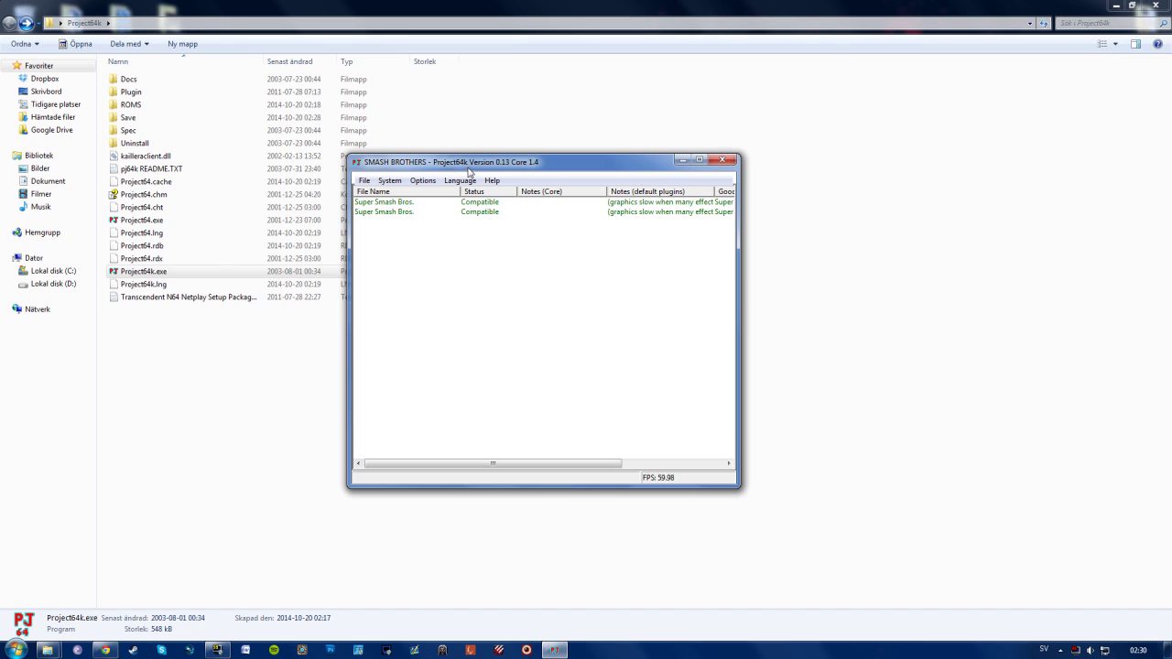
# Review the windowed and full-screen resolution settings of the graphics plugin and accept the configuration.
pyautogui.click(421, 182)
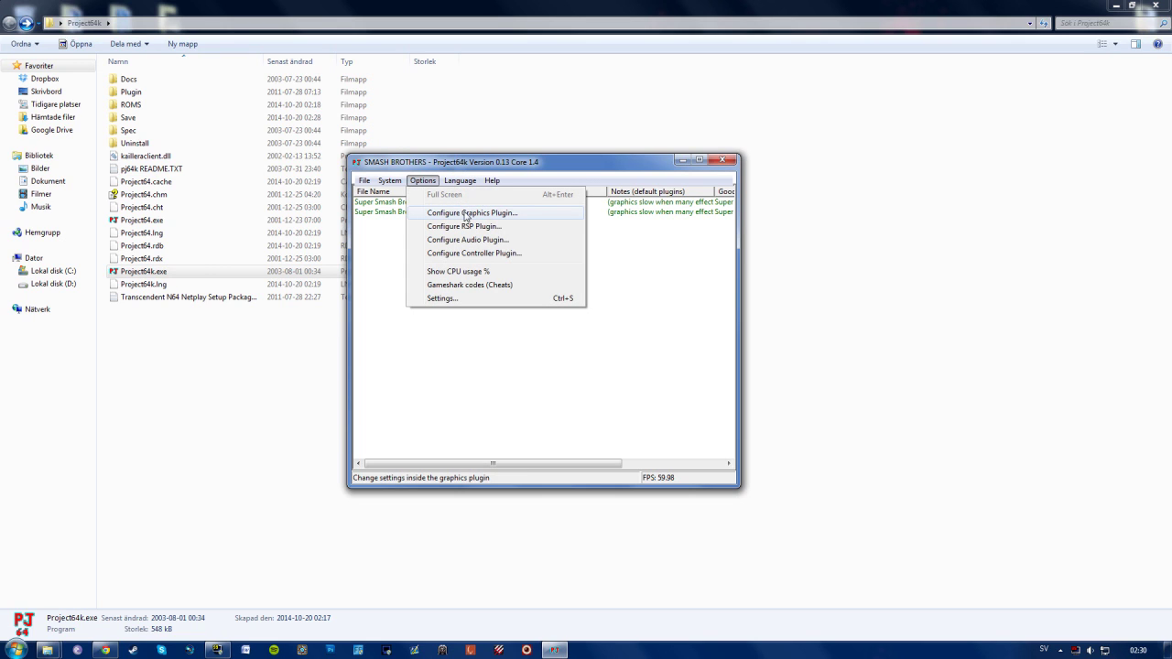
pyautogui.click(467, 214)
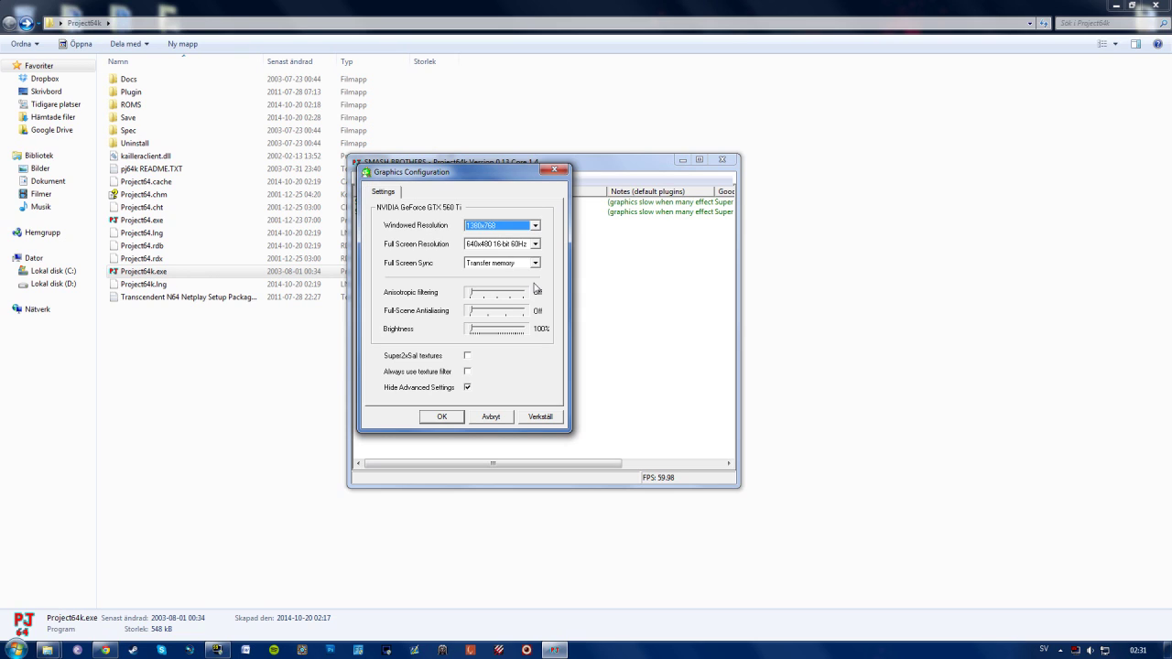
pyautogui.click(441, 417)
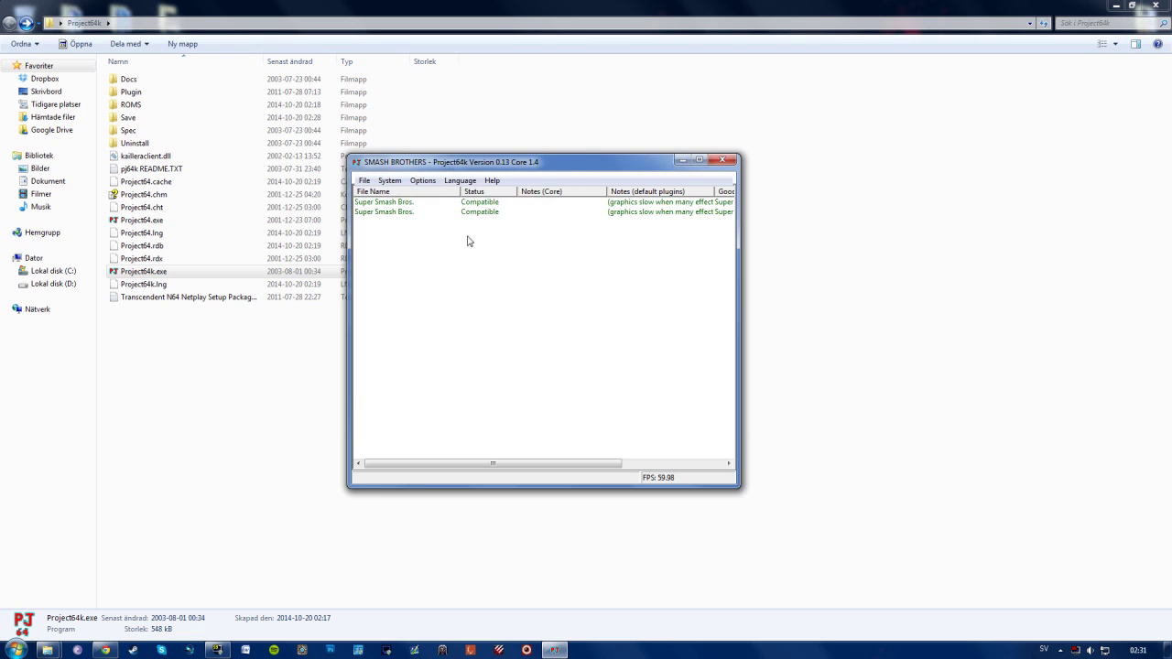
# Review the Player 1 button mappings in the controller plugin configuration and close it.
pyautogui.click(423, 180)
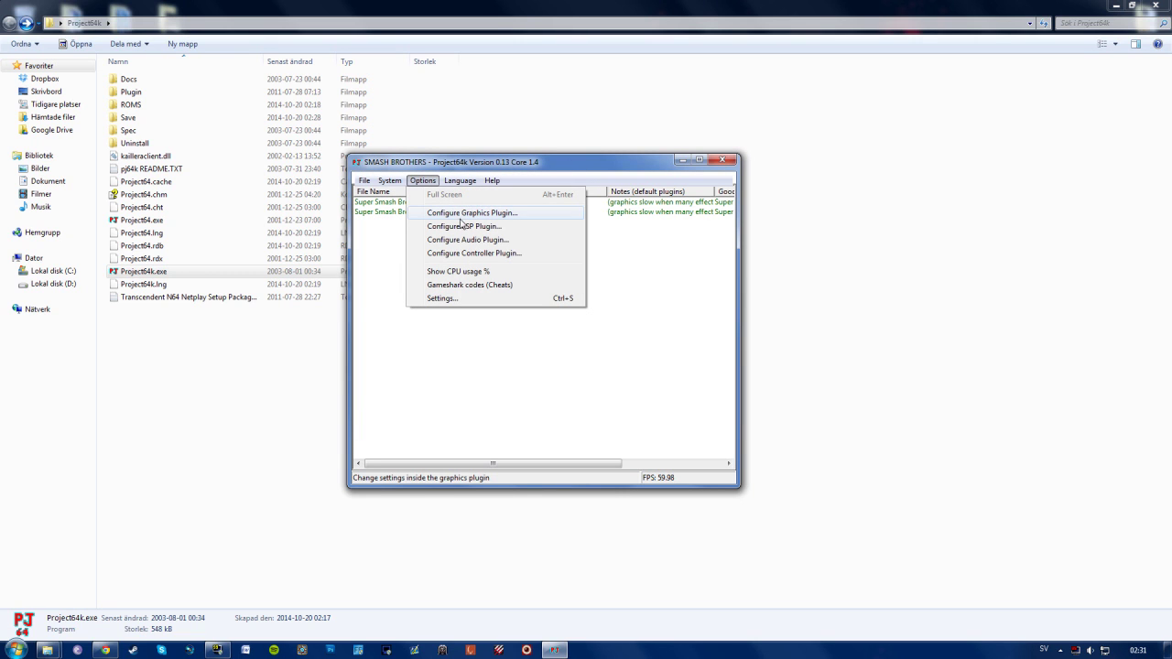
pyautogui.click(473, 254)
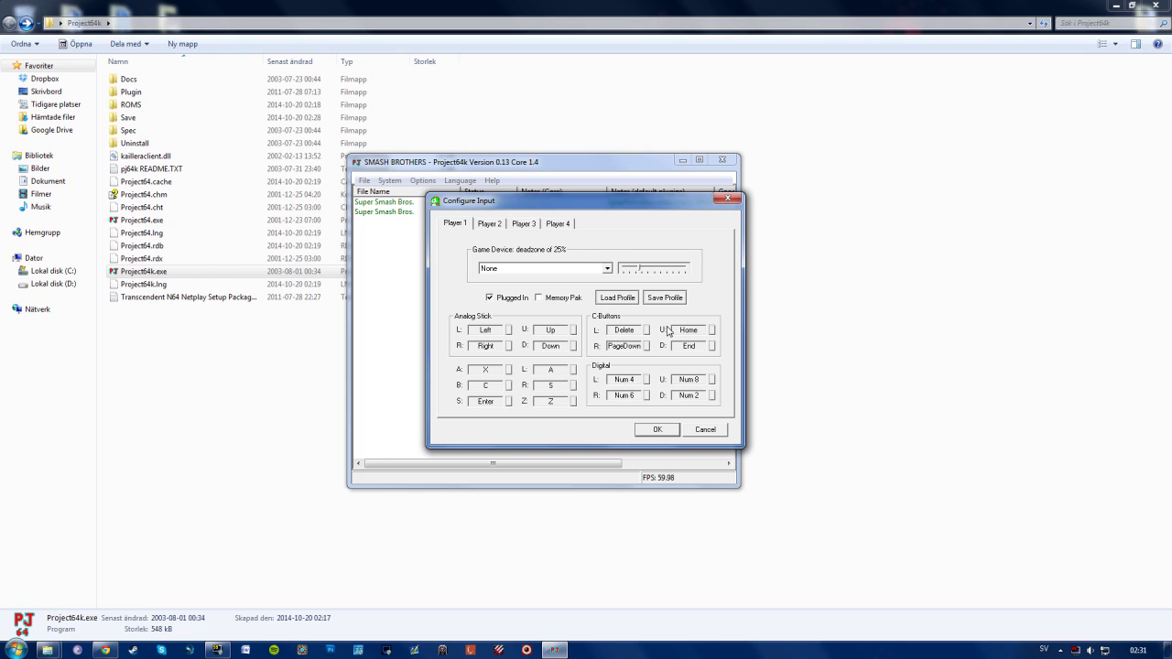
pyautogui.click(733, 196)
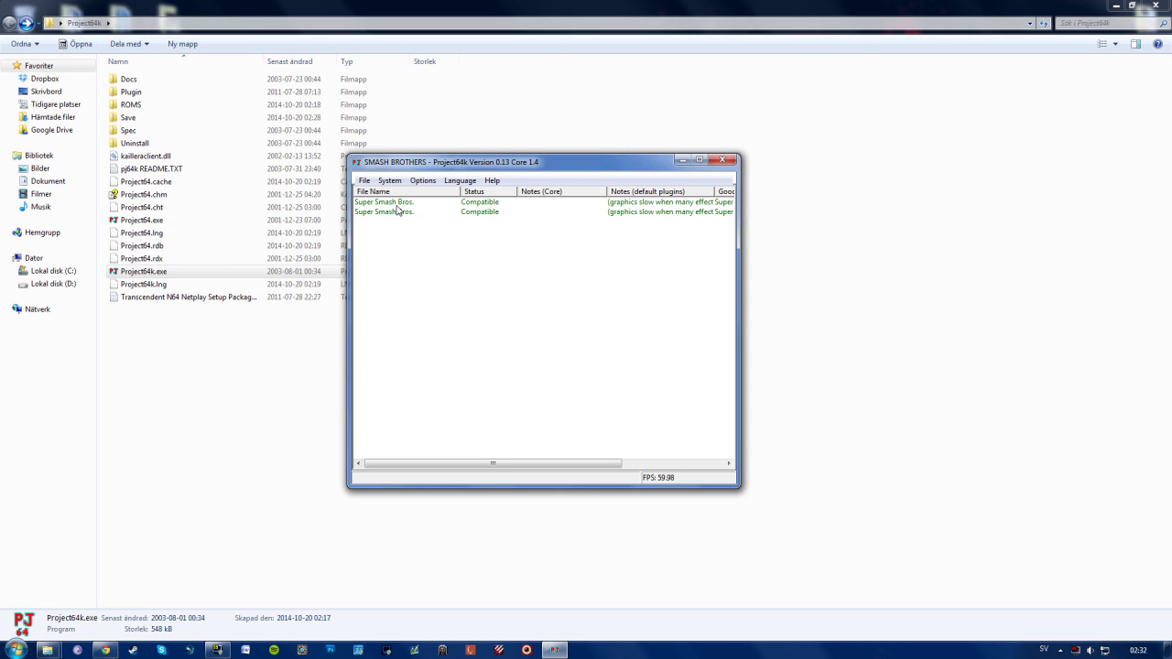
# Review the Gameshark cheat list for the first Super Smash Bros. entry, including Have All Characters, and close it.
pyautogui.click(401, 202)
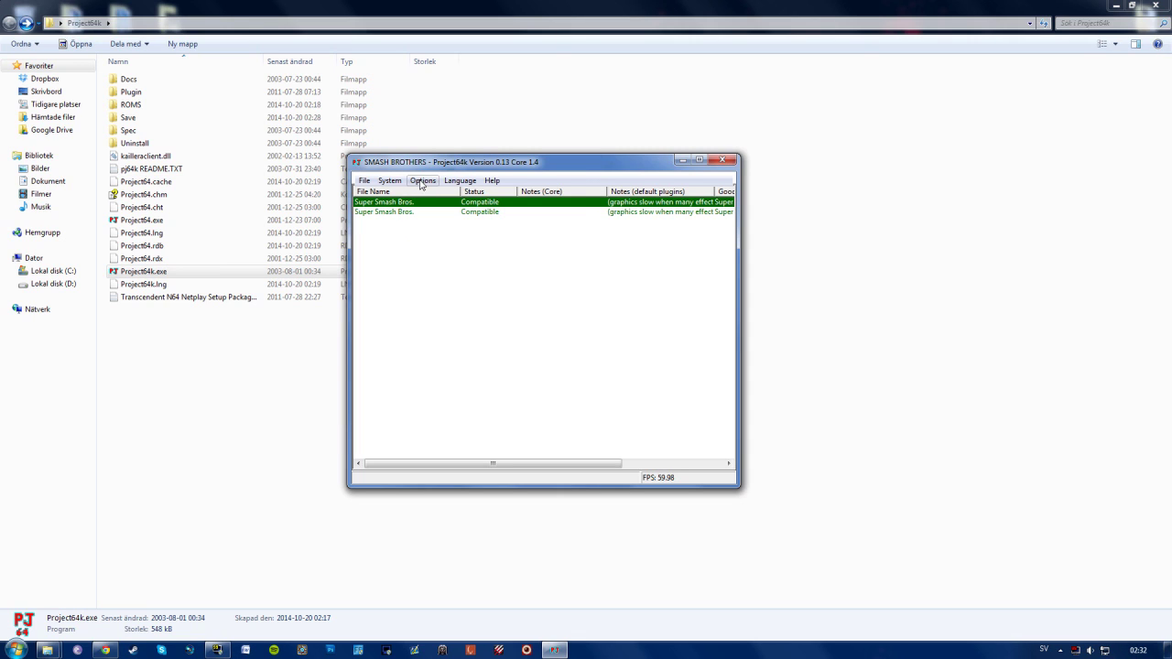
pyautogui.click(422, 181)
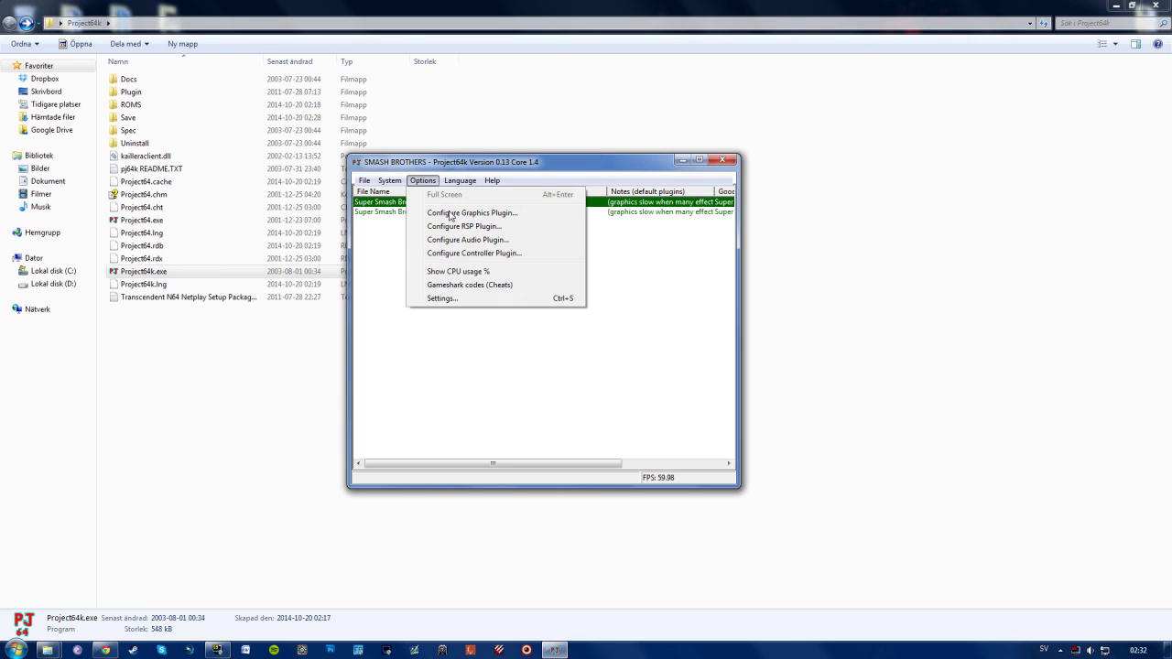
pyautogui.click(453, 285)
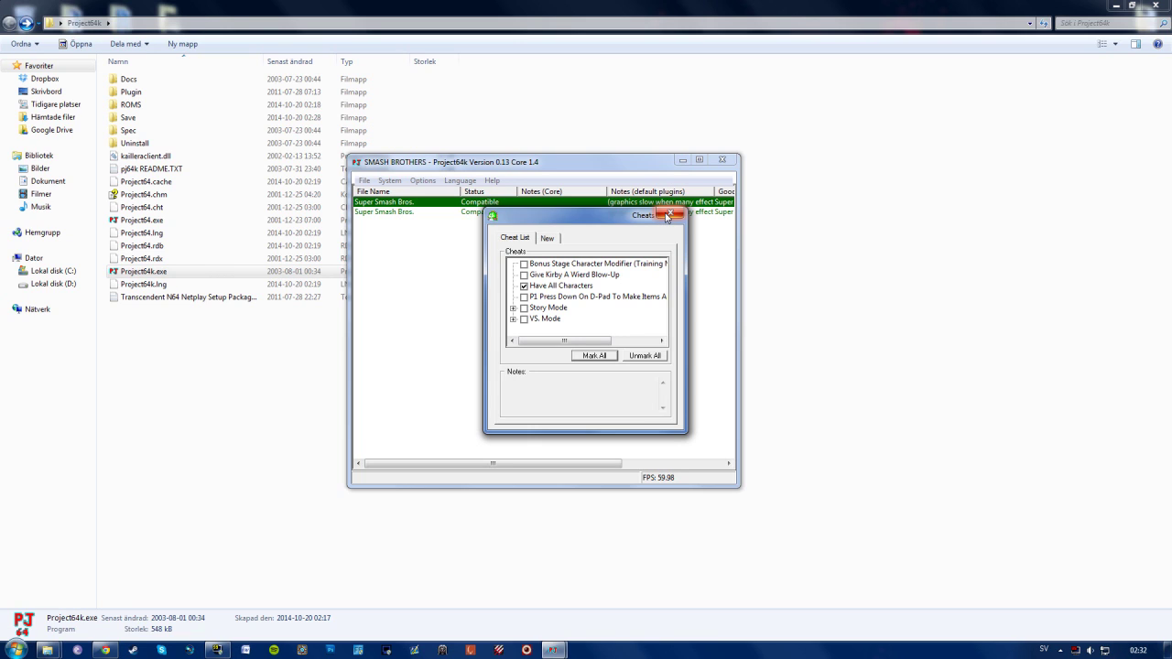
pyautogui.click(668, 217)
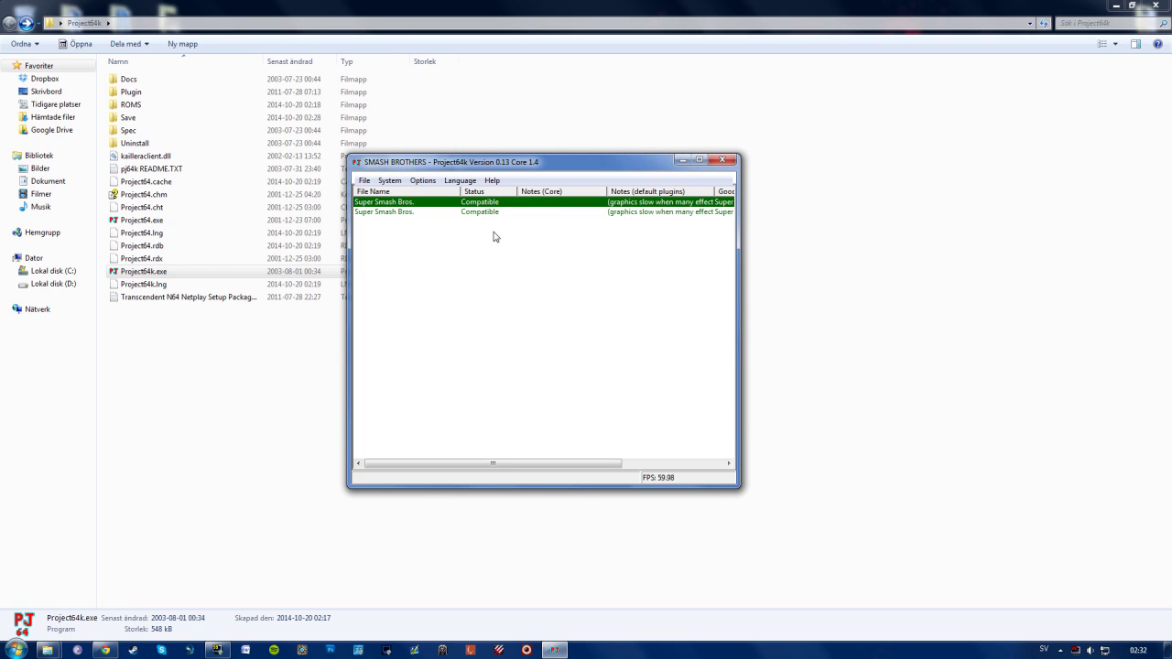